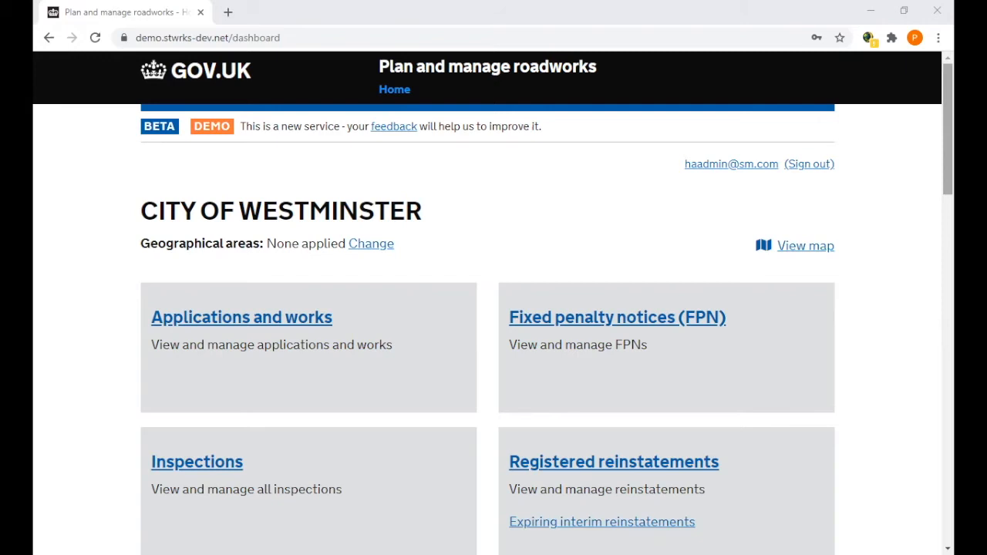
Open the inspections list and view the sample inspections due for all affiliated promoters.
{"action": "left_click_drag", "start_coordinate": [948, 129], "coordinate": [947, 149]}
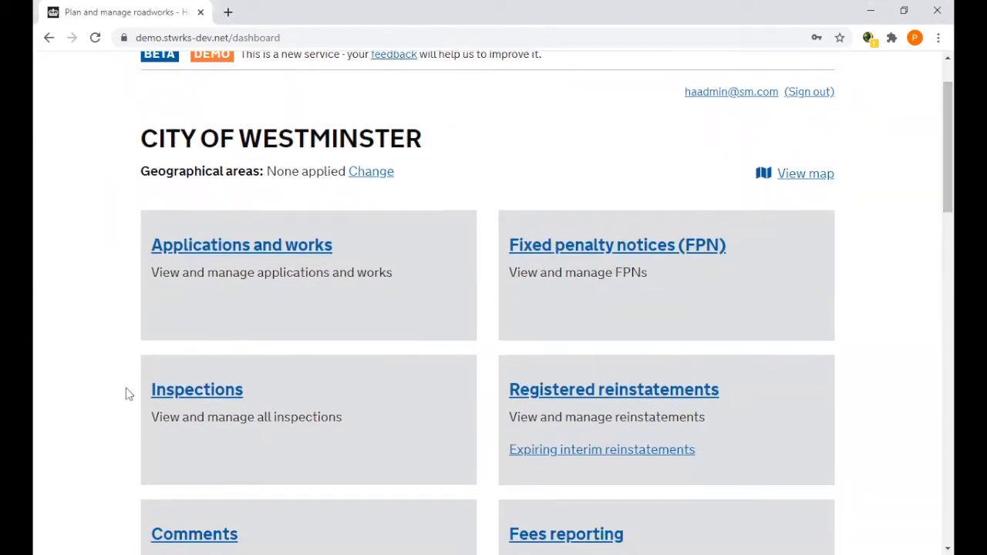
{"action": "left_click", "coordinate": [191, 390]}
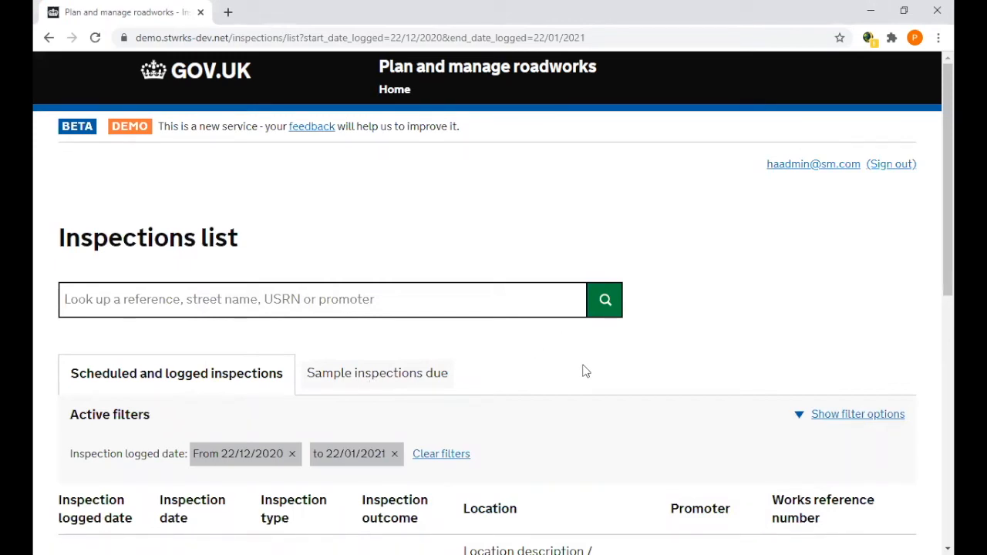
{"action": "left_click", "coordinate": [373, 378]}
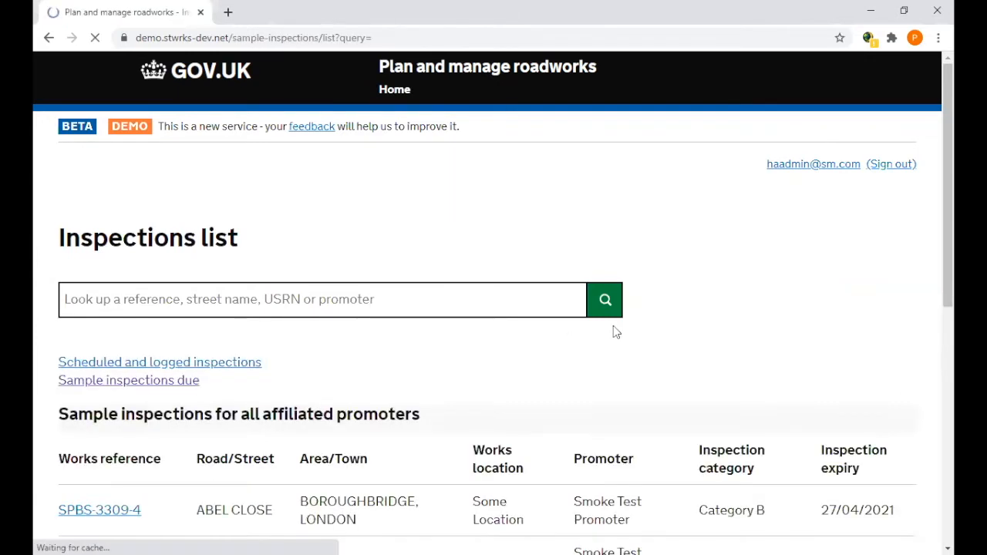
{"action": "scroll", "coordinate": [885, 187], "scroll_direction": "down", "scroll_amount": 3}
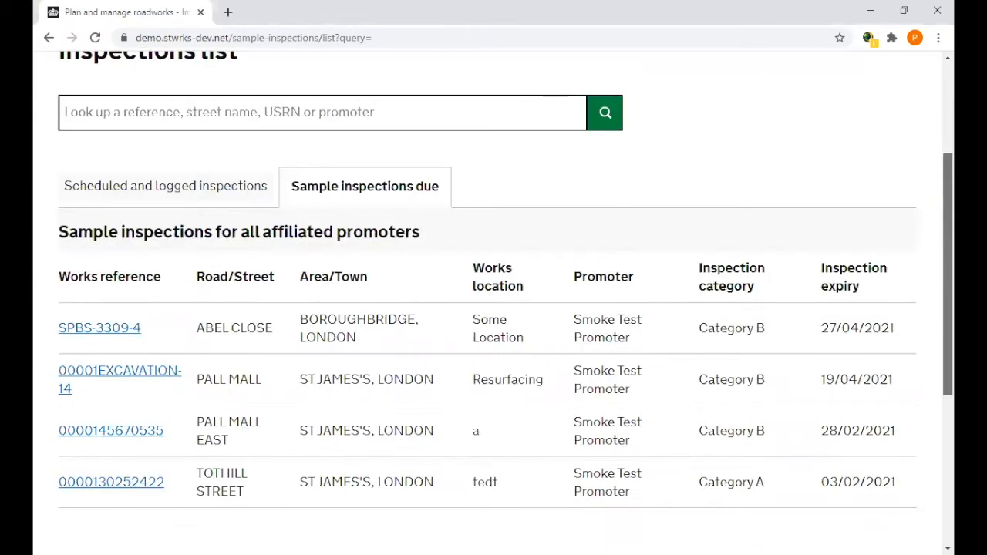
{"action": "scroll", "coordinate": [496, 147], "scroll_direction": "up", "scroll_amount": 1}
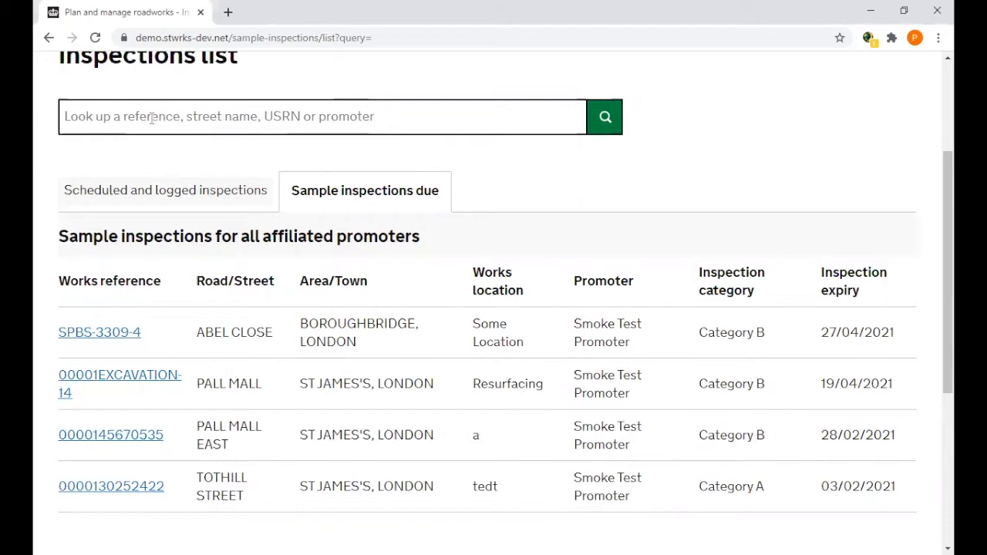
Search the sample inspections due for works references matching "spbs" and review the result.
{"action": "left_click", "coordinate": [117, 124]}
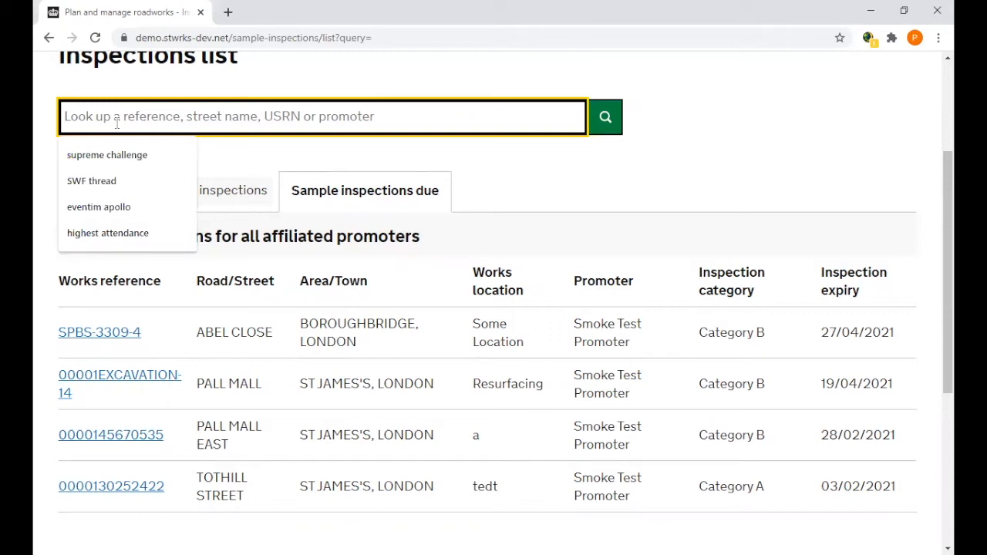
{"action": "type", "text": "spbs"}
{"action": "key", "text": "Return"}
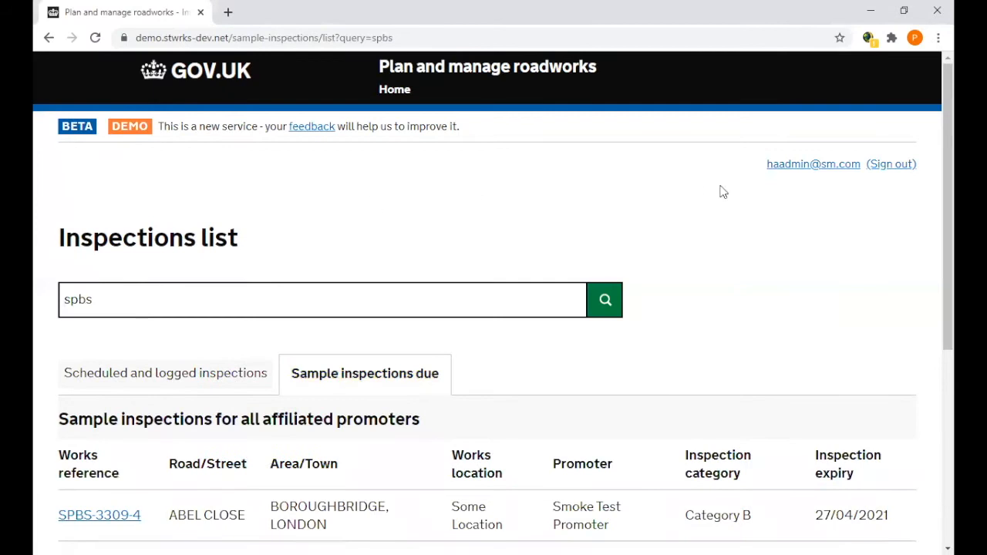
{"action": "scroll", "coordinate": [723, 191], "scroll_direction": "down", "scroll_amount": 1}
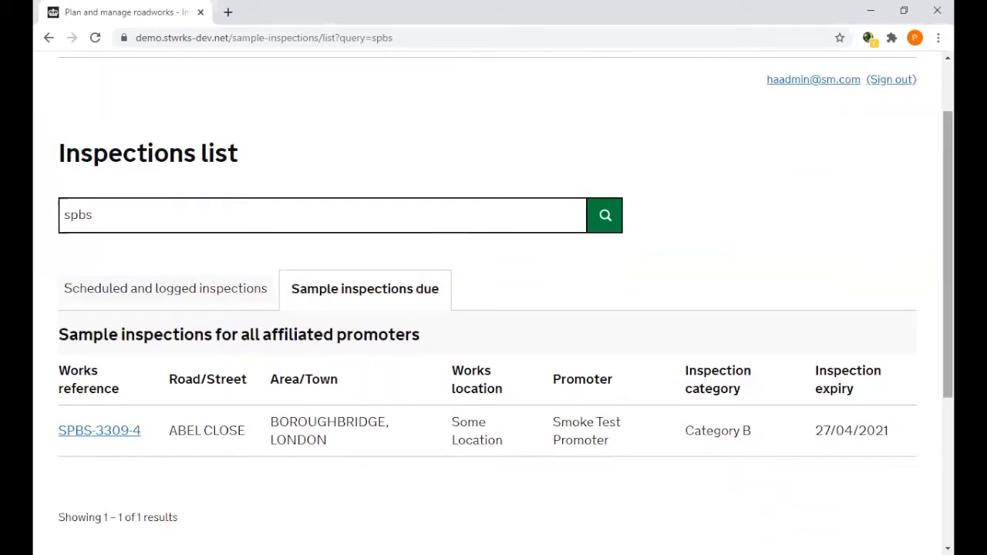
{"action": "scroll", "coordinate": [486, 101], "scroll_direction": "up", "scroll_amount": 1}
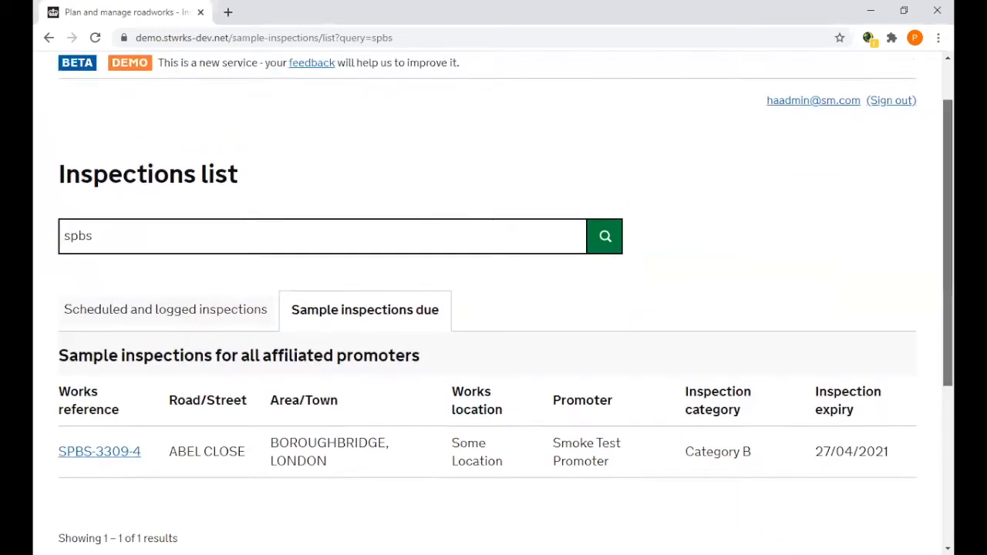
Return to the home dashboard and open the sample inspections setup in the admin access area to review the promoters.
{"action": "left_click", "coordinate": [395, 91]}
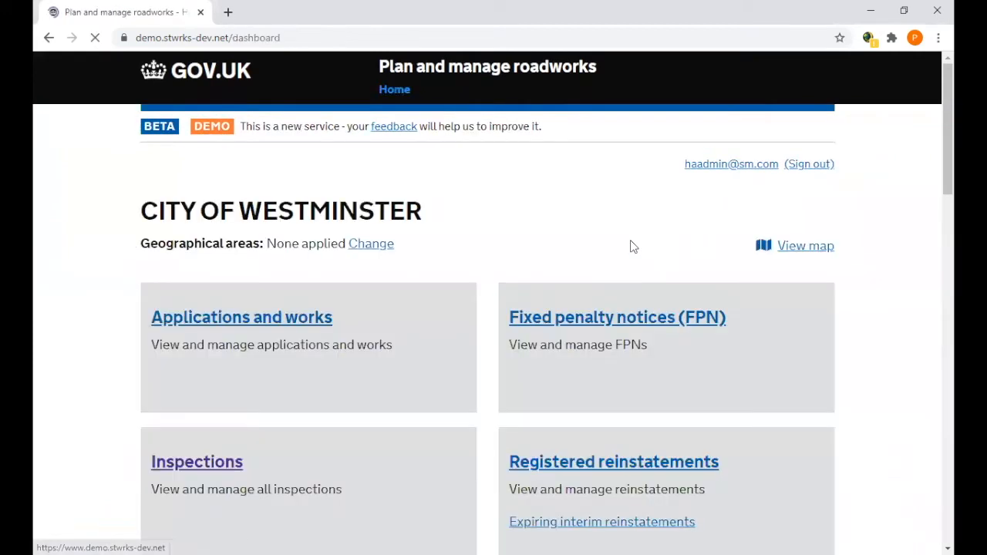
{"action": "scroll", "coordinate": [494, 308], "scroll_direction": "down", "scroll_amount": 12}
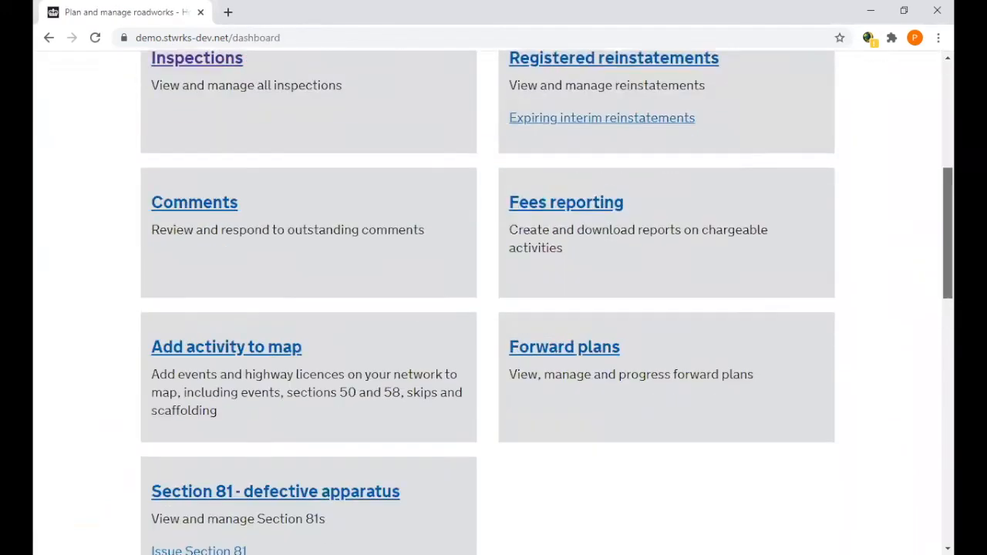
{"action": "scroll", "coordinate": [493, 309], "scroll_direction": "down", "scroll_amount": 3}
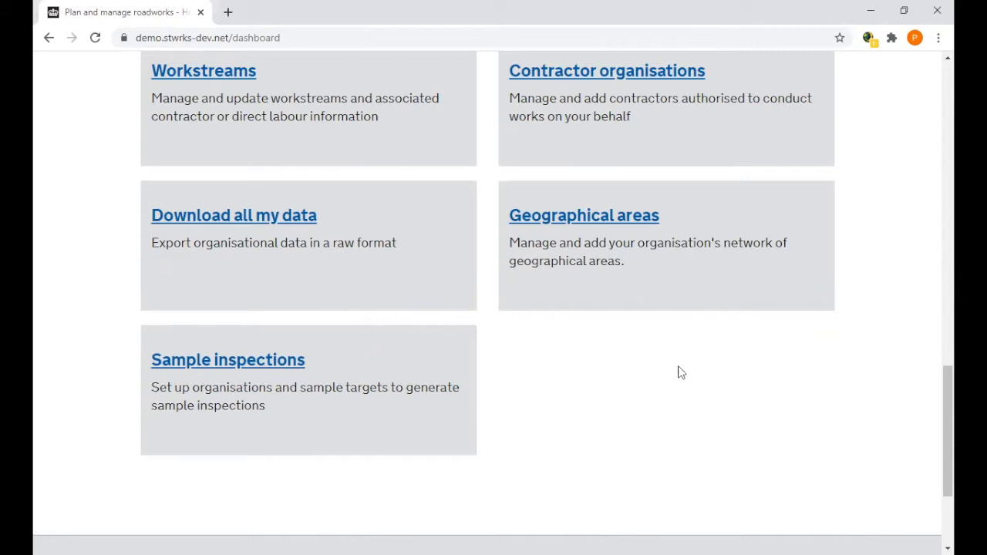
{"action": "left_click_drag", "start_coordinate": [947, 395], "coordinate": [947, 338]}
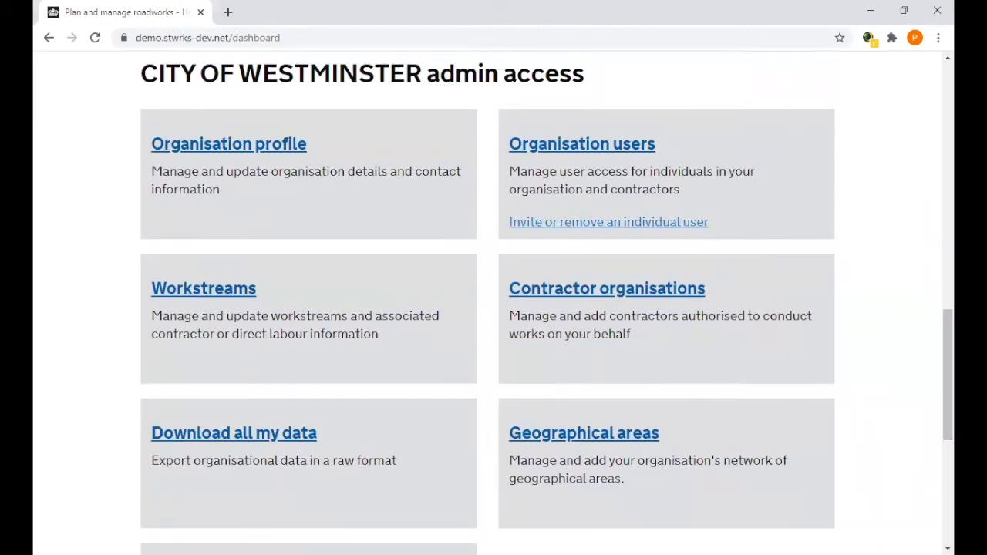
{"action": "scroll", "coordinate": [947, 378], "scroll_direction": "down", "scroll_amount": 3}
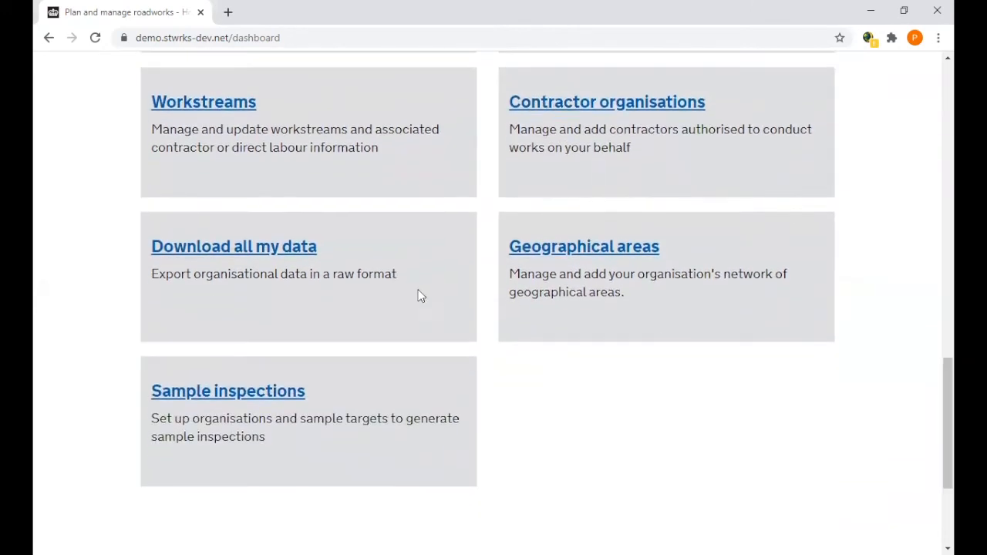
{"action": "left_click", "coordinate": [211, 391]}
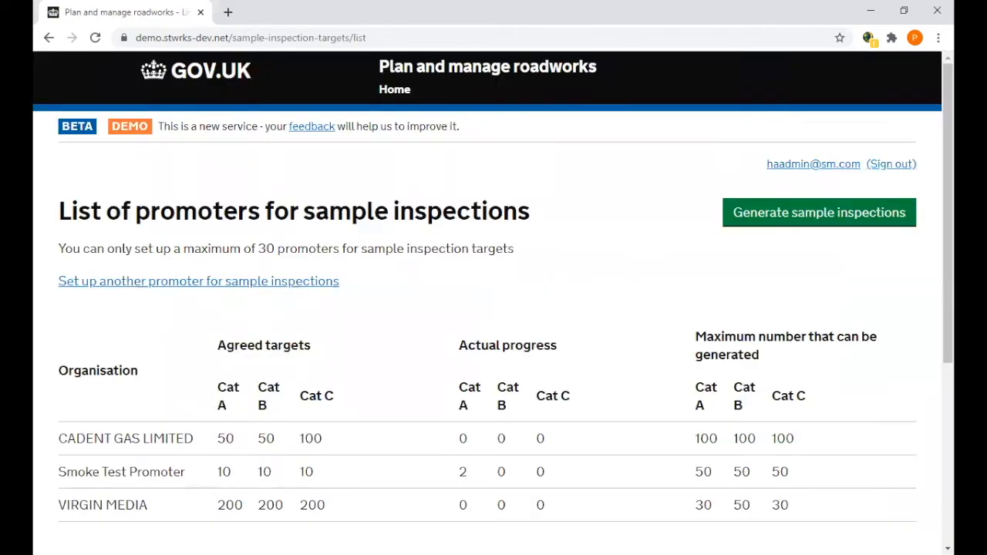
{"action": "scroll", "coordinate": [527, 187], "scroll_direction": "down", "scroll_amount": 3}
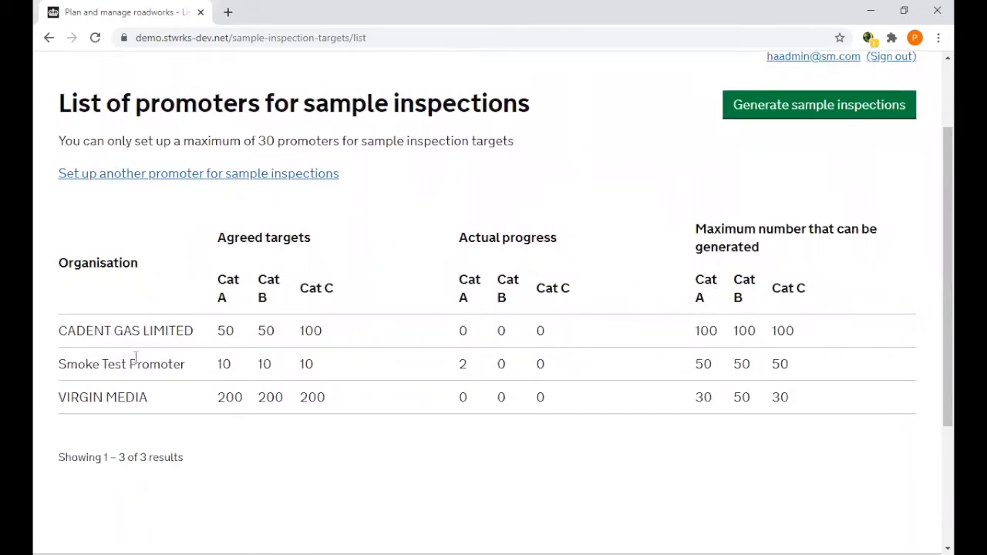
Start setting up another promoter for sample inspections and choose THAMES WATER as the promoter organisation.
{"action": "left_click", "coordinate": [193, 181]}
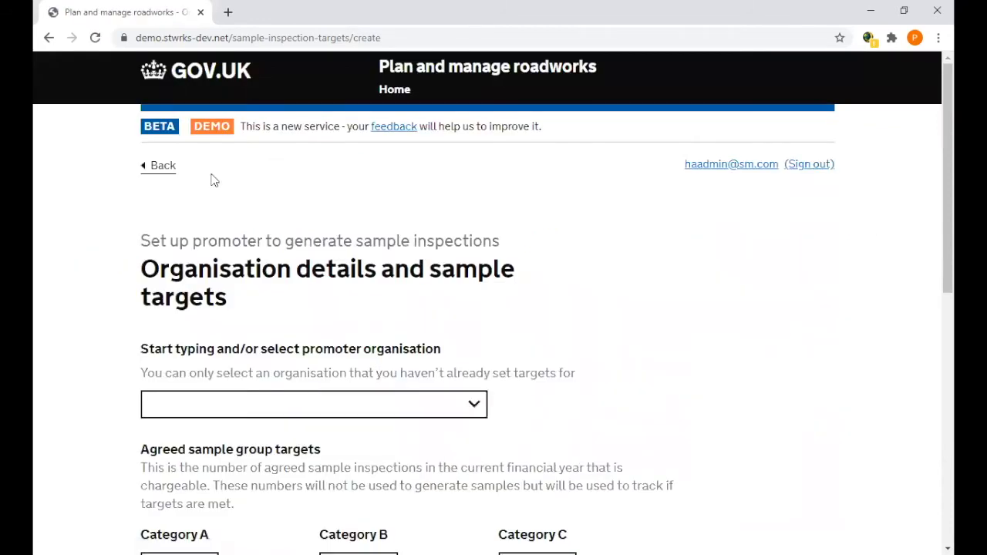
{"action": "left_click", "coordinate": [165, 413]}
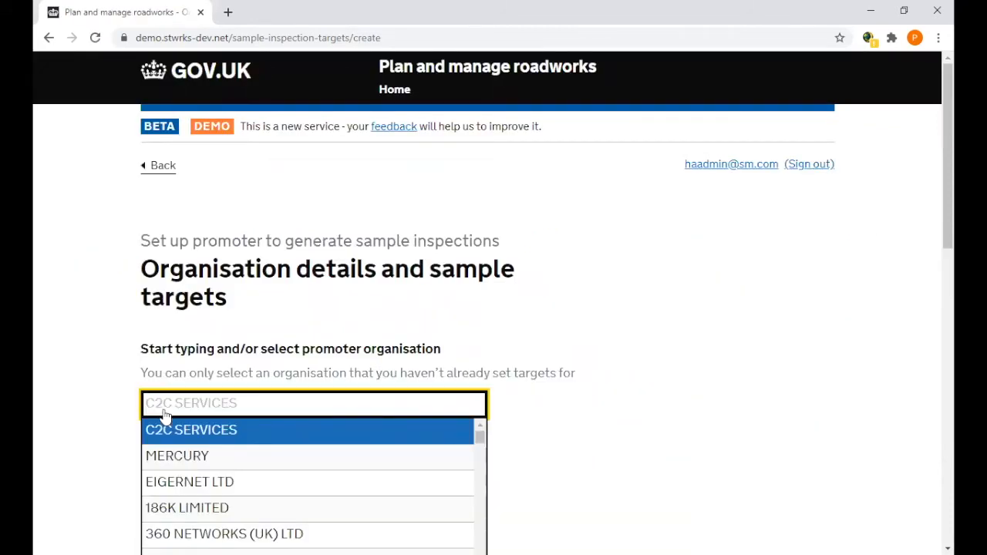
{"action": "type", "text": "tham"}
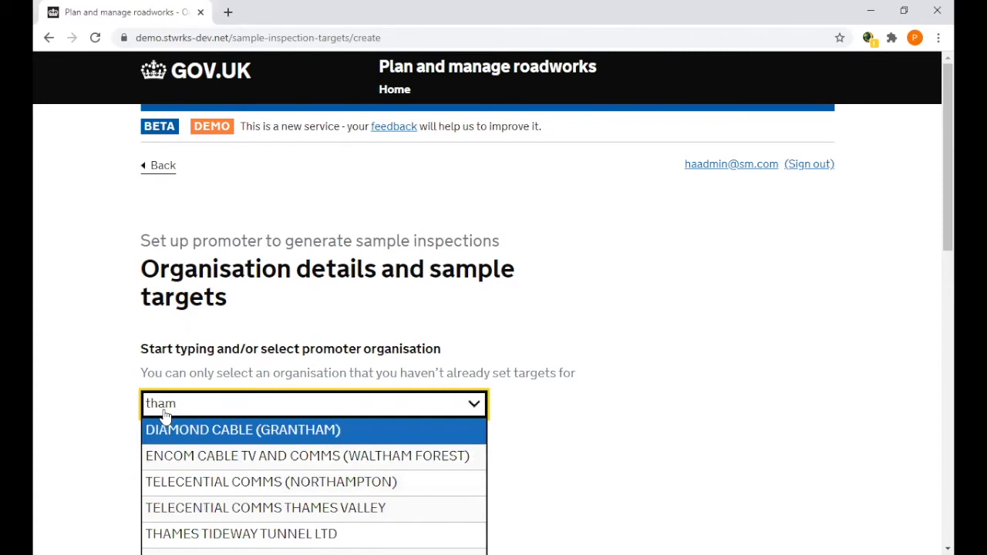
{"action": "type", "text": "es"}
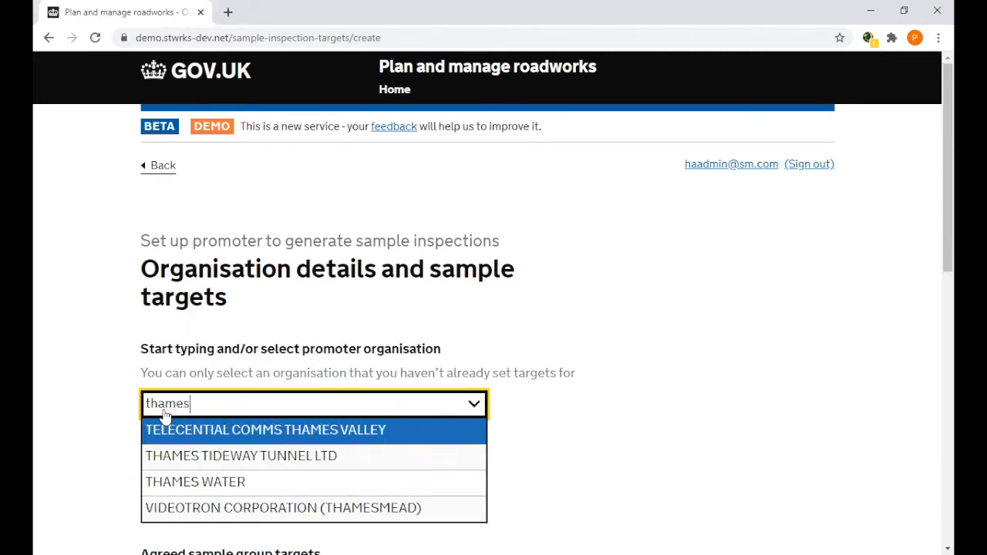
{"action": "left_click", "coordinate": [212, 484]}
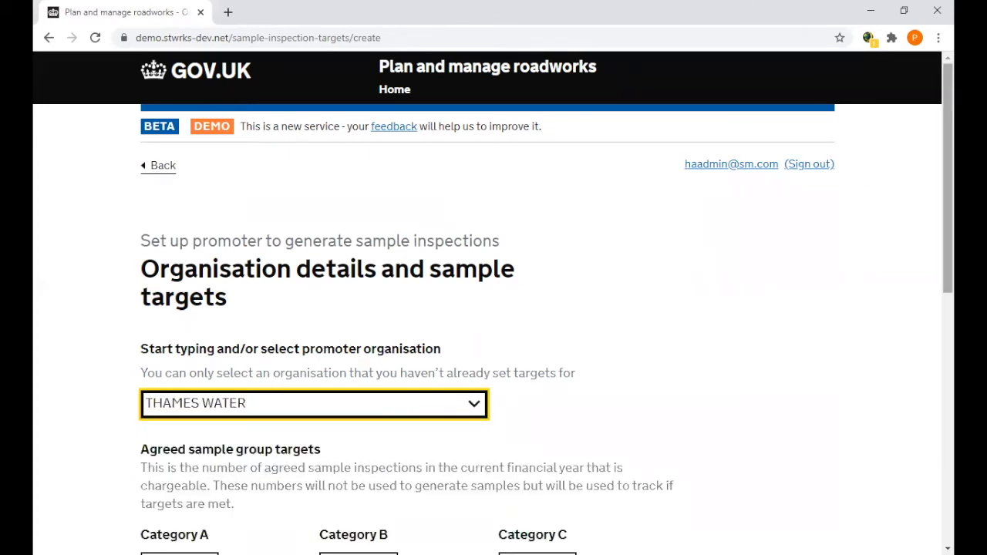
Set the agreed sample group targets to 250 for each of Category A, Category B and Category C.
{"action": "scroll", "coordinate": [493, 308], "scroll_direction": "down", "scroll_amount": 4}
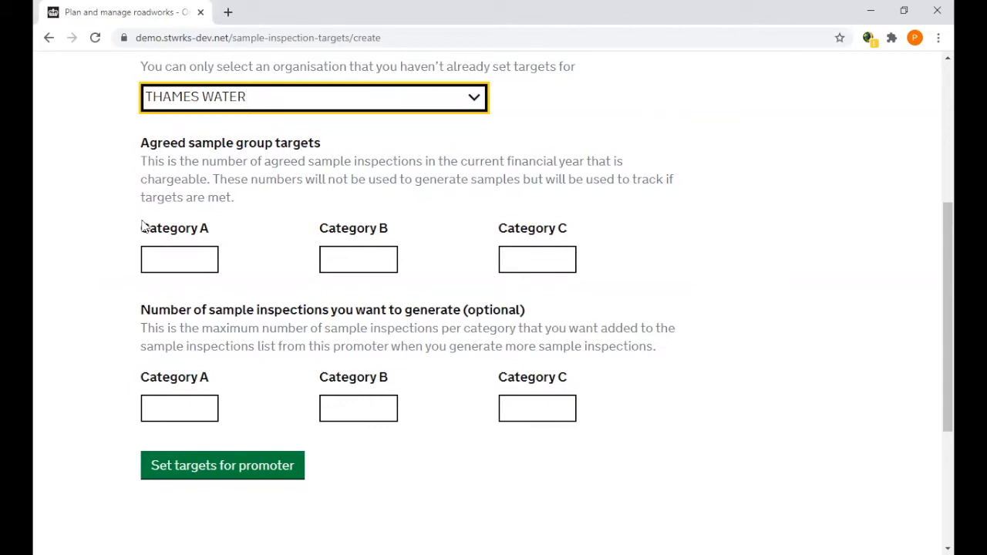
{"action": "left_click", "coordinate": [165, 262]}
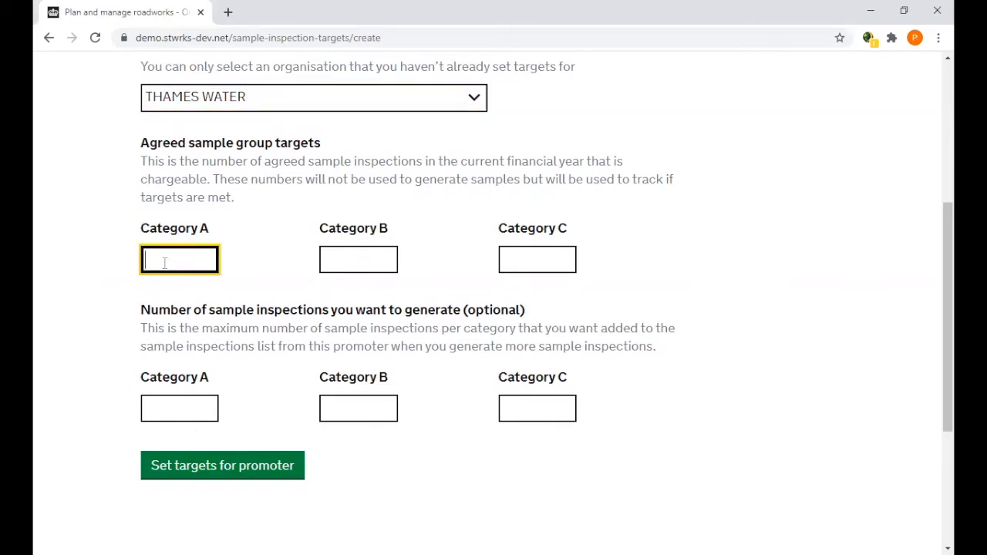
{"action": "type", "text": "250"}
{"action": "left_click", "coordinate": [340, 265]}
{"action": "type", "text": "250"}
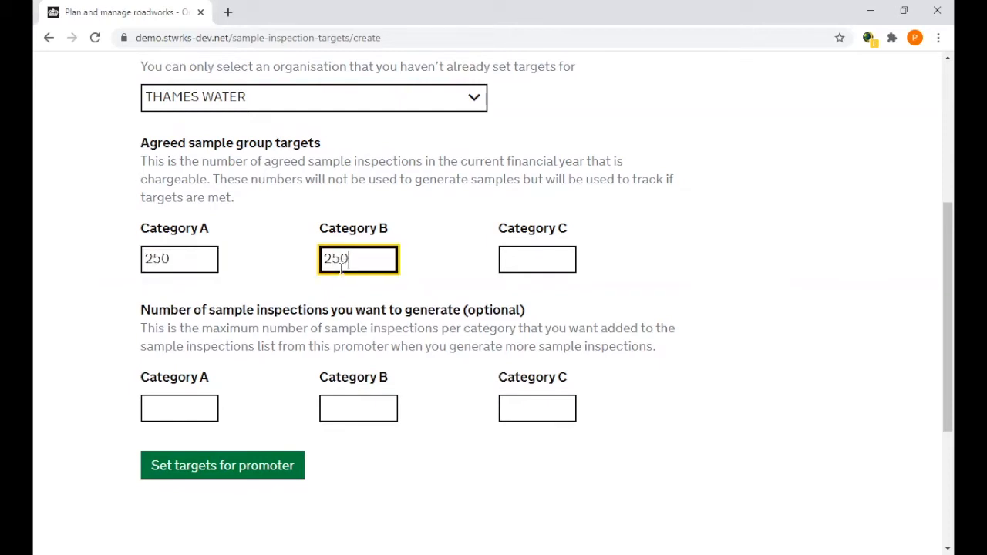
{"action": "left_click", "coordinate": [524, 256]}
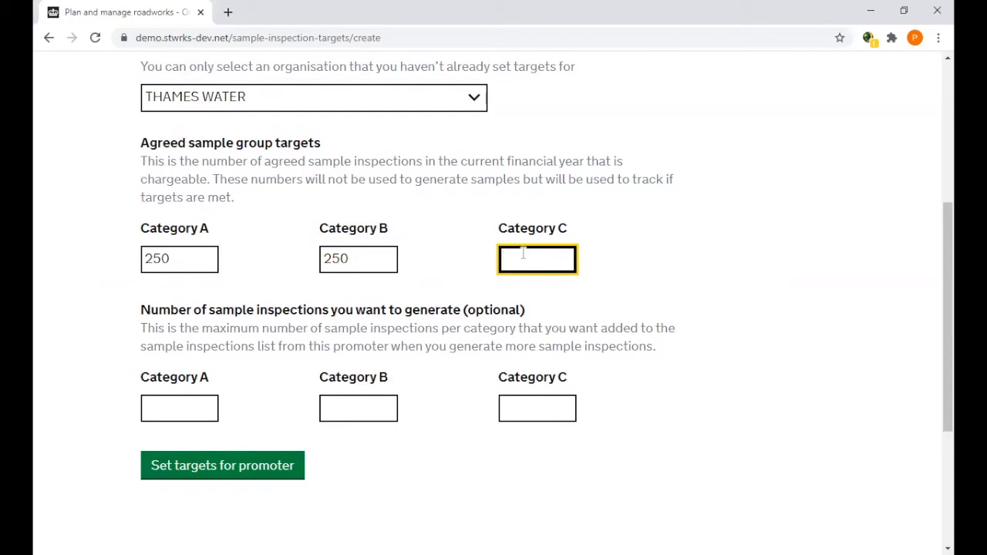
{"action": "type", "text": "250"}
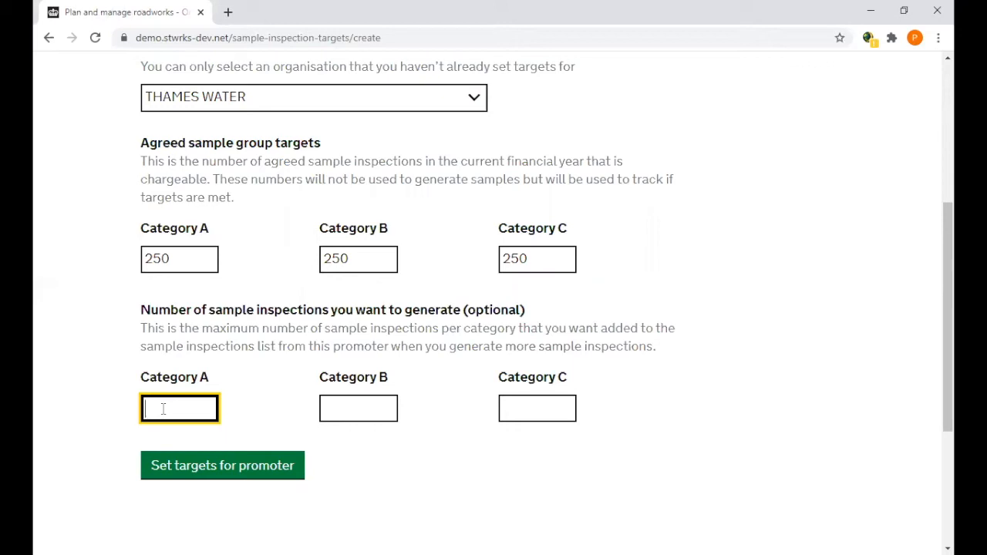
Set the number of sample inspections to generate to 15 for Category A, 30 for B and 15 for C, and save the promoter's targets.
{"action": "type", "text": "15"}
{"action": "left_click", "coordinate": [354, 407]}
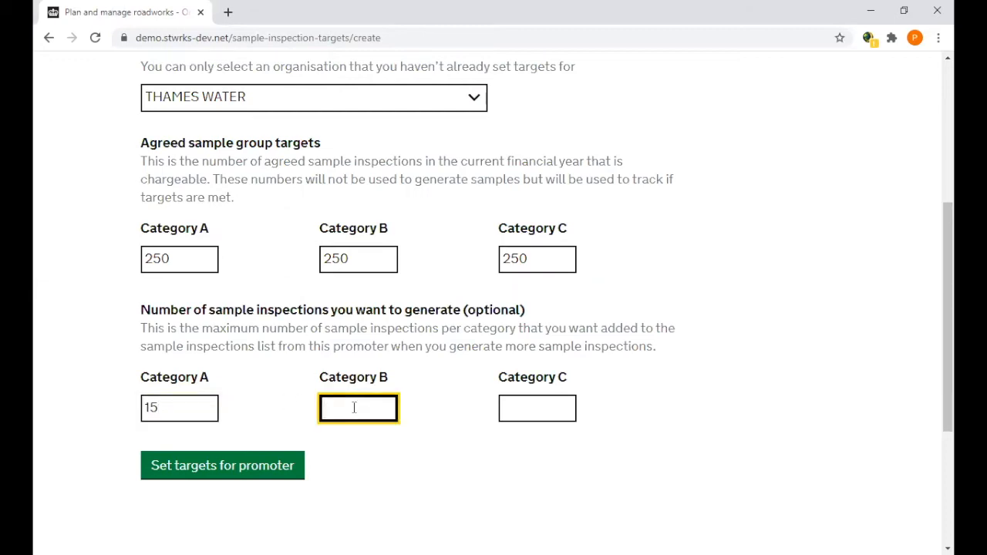
{"action": "type", "text": "30"}
{"action": "left_click", "coordinate": [526, 409]}
{"action": "type", "text": "15"}
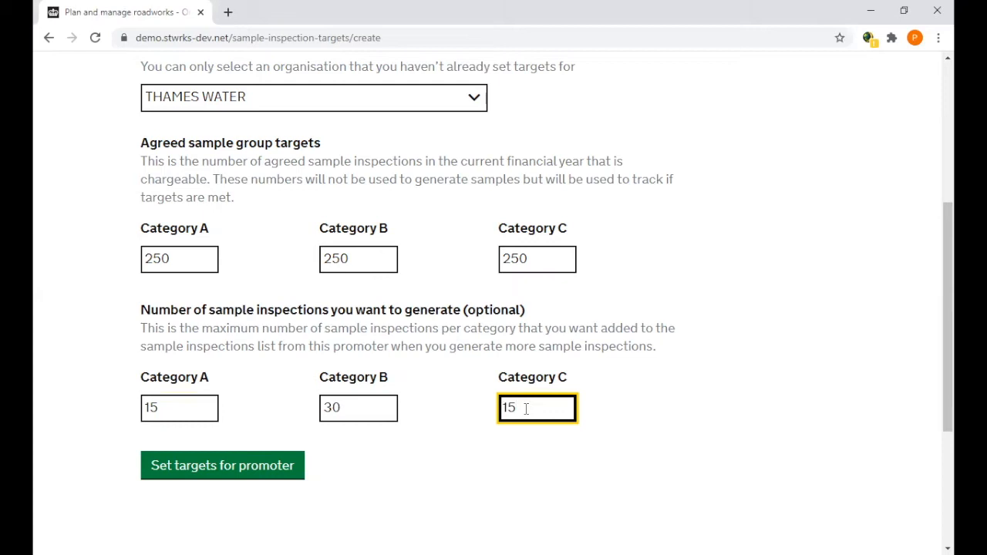
{"action": "left_click", "coordinate": [239, 473]}
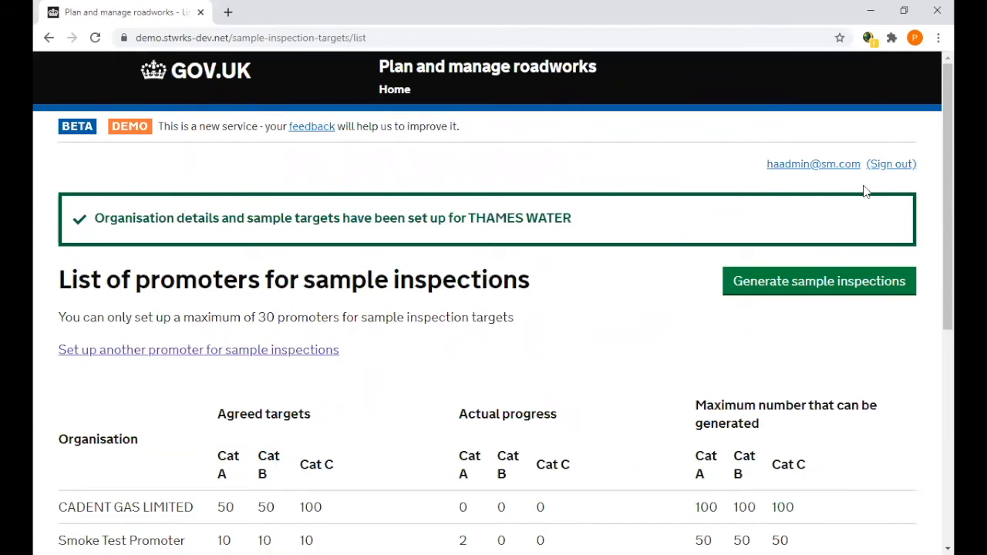
Check the updated promoter list and generate the sample inspections.
{"action": "scroll", "coordinate": [948, 193], "scroll_direction": "down", "scroll_amount": 3}
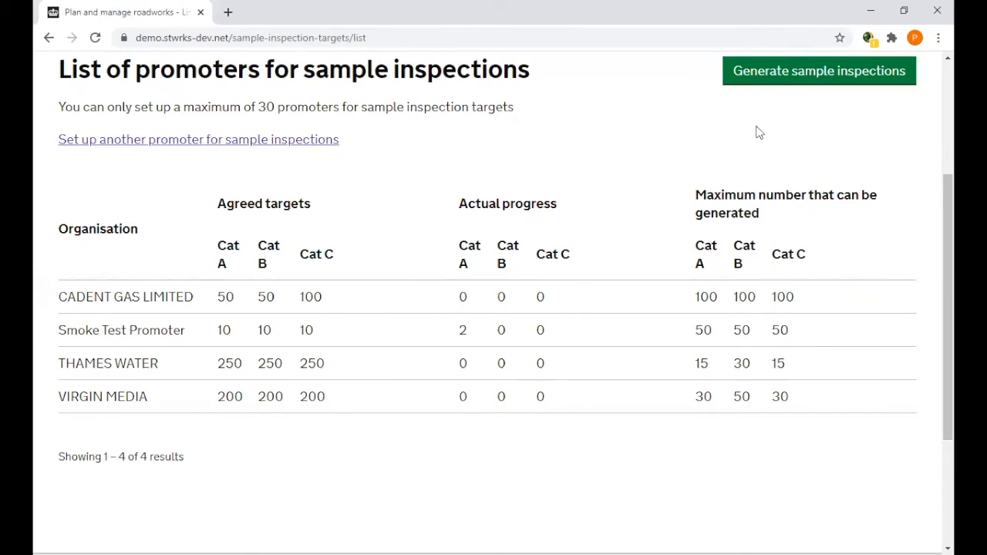
{"action": "left_click", "coordinate": [809, 80]}
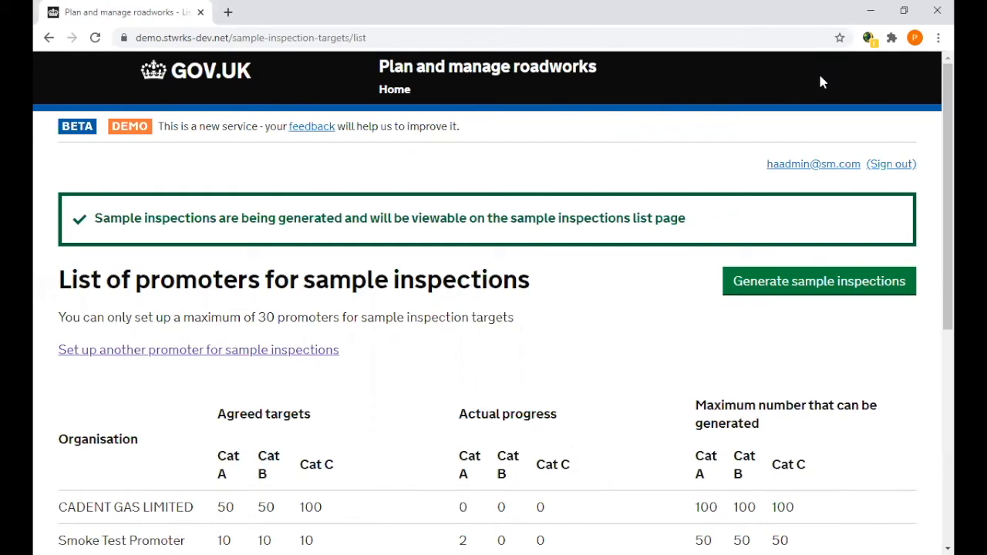
{"action": "left_click_drag", "start_coordinate": [947, 138], "coordinate": [947, 150]}
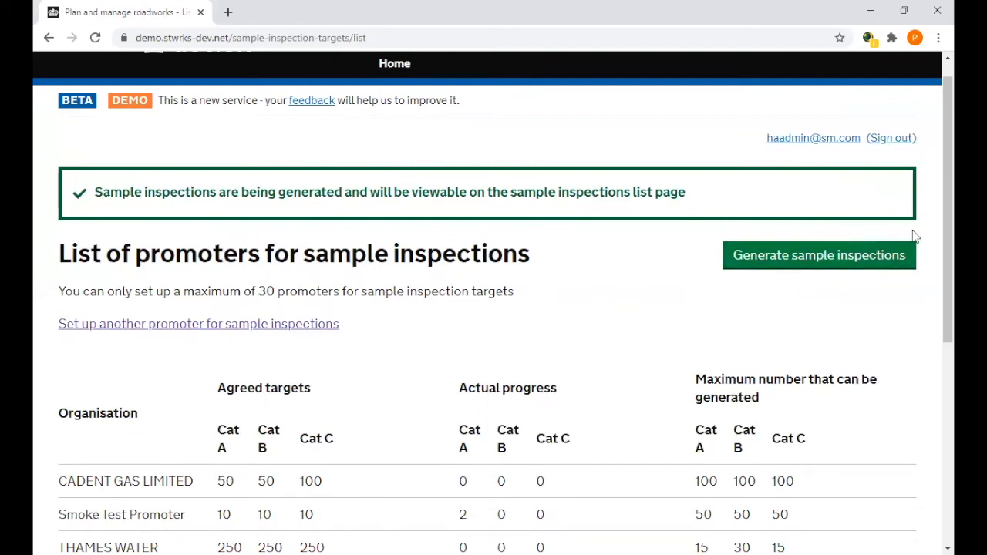
Go back to the home dashboard and open the sample inspections due within the inspections list.
{"action": "left_click", "coordinate": [394, 64]}
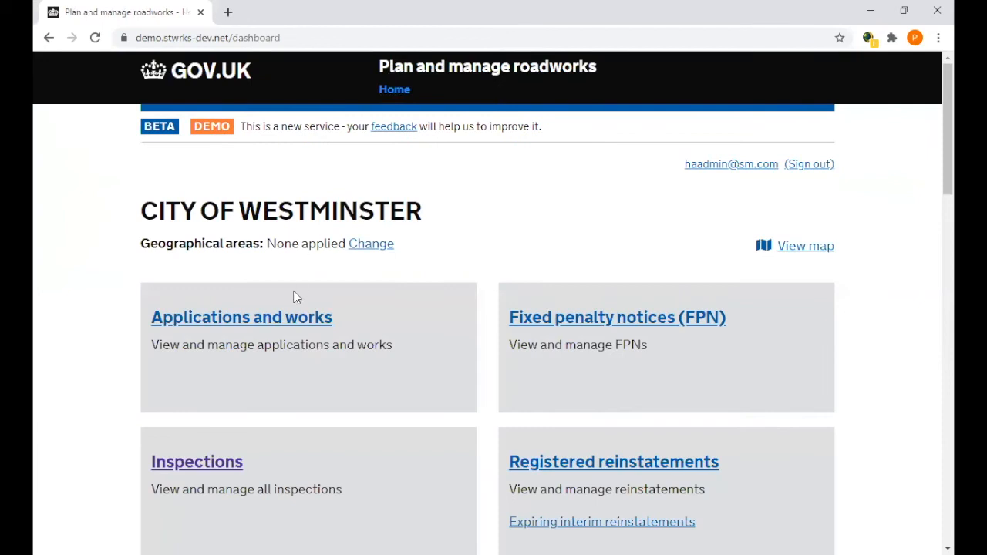
{"action": "left_click", "coordinate": [183, 463]}
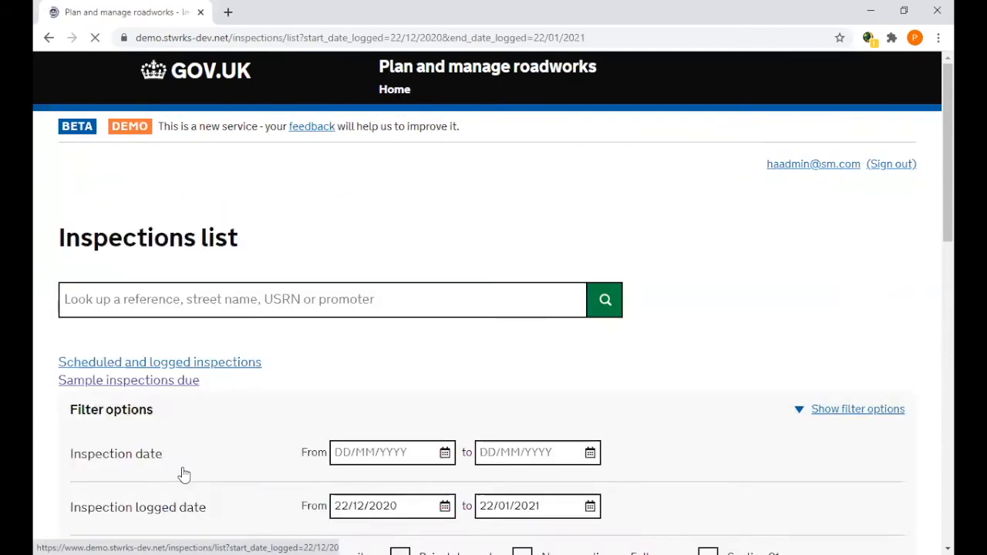
{"action": "left_click_drag", "start_coordinate": [947, 158], "coordinate": [947, 213]}
{"action": "left_click", "coordinate": [377, 255]}
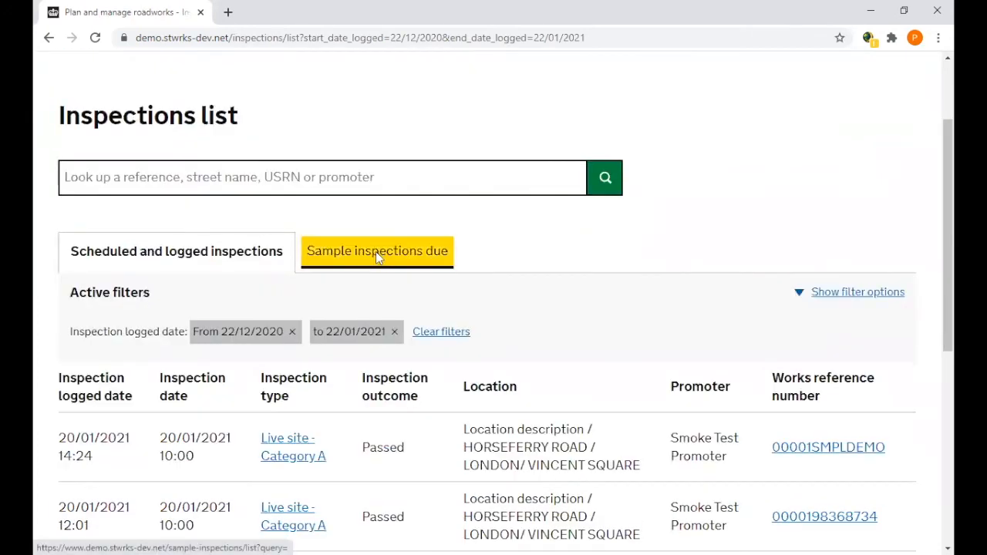
Open works record SPBS-3309-4 from the sample inspections due list and find its Sample inspections section.
{"action": "left_click_drag", "start_coordinate": [948, 168], "coordinate": [948, 334]}
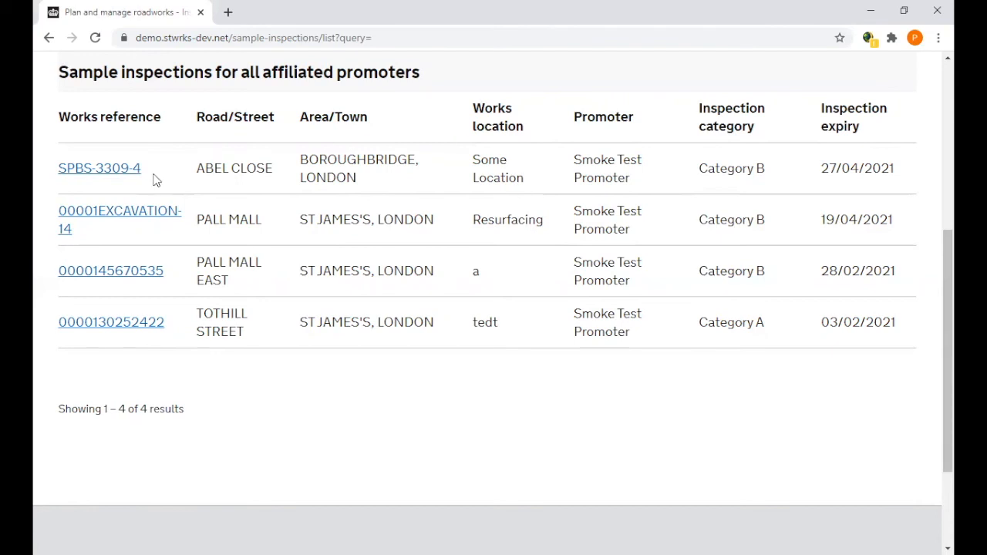
{"action": "left_click", "coordinate": [87, 176]}
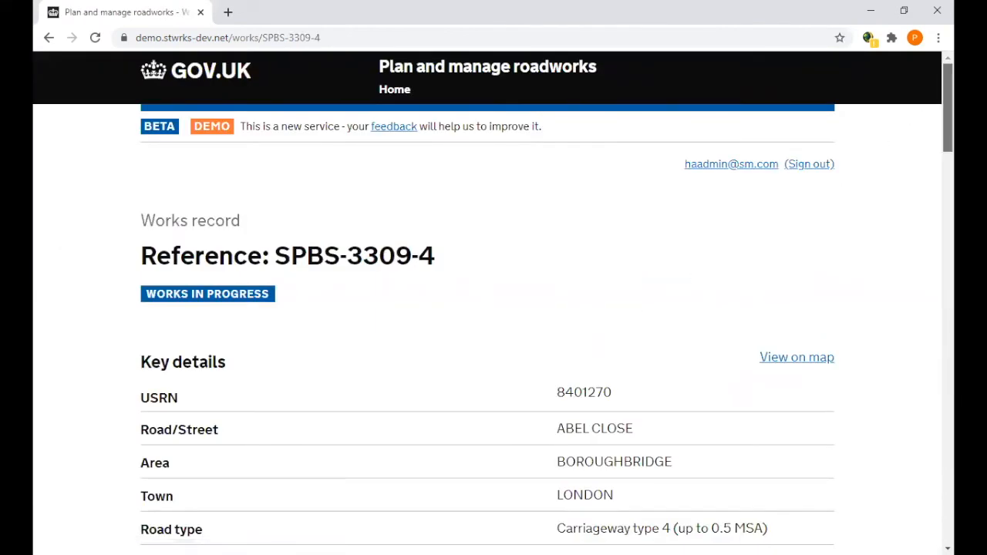
{"action": "scroll", "coordinate": [493, 308], "scroll_direction": "down", "scroll_amount": 12}
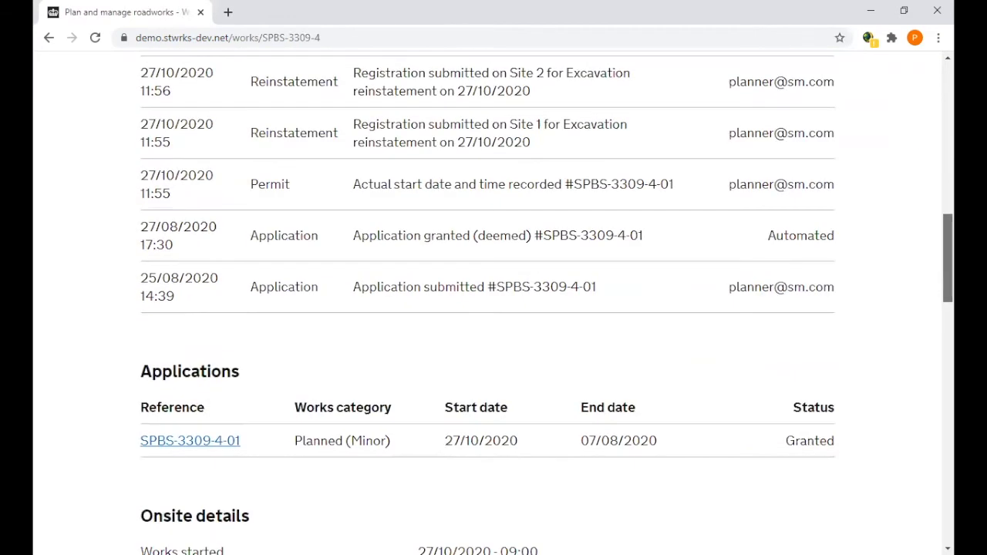
{"action": "scroll", "coordinate": [494, 308], "scroll_direction": "down", "scroll_amount": 3}
{"action": "scroll", "coordinate": [493, 309], "scroll_direction": "down", "scroll_amount": 6}
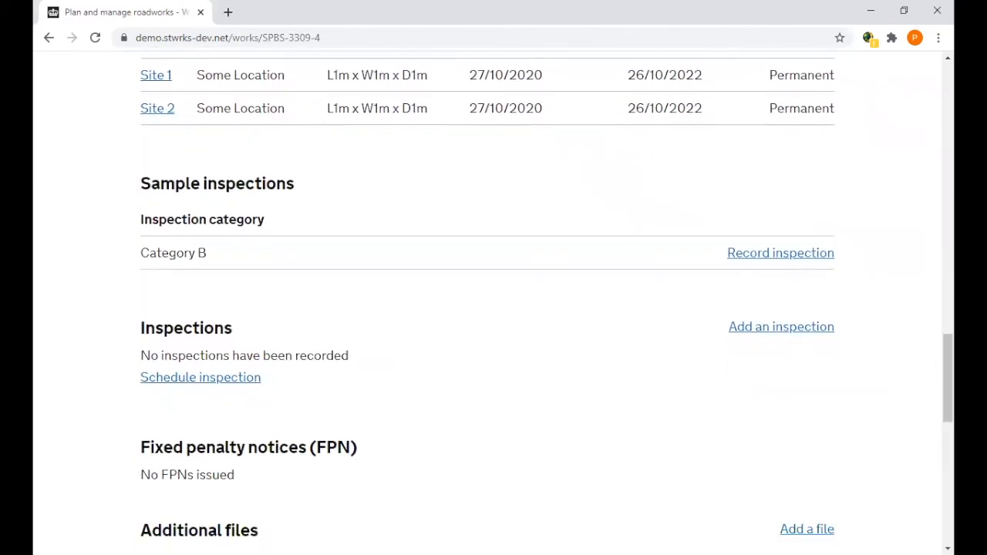
Open the form for recording the Category B sample inspection and review its inspection date and time fields.
{"action": "left_click", "coordinate": [790, 262]}
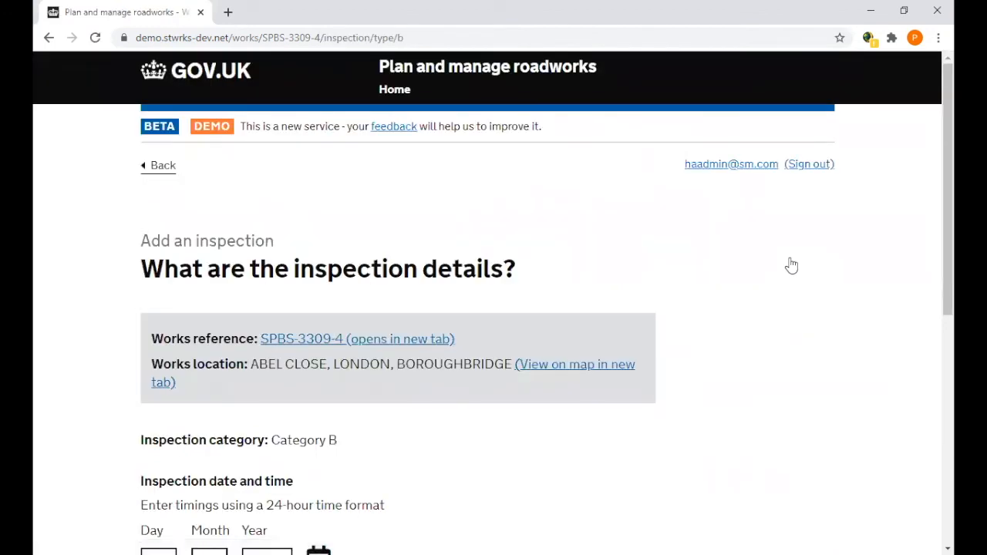
{"action": "left_click_drag", "start_coordinate": [948, 168], "coordinate": [948, 297]}
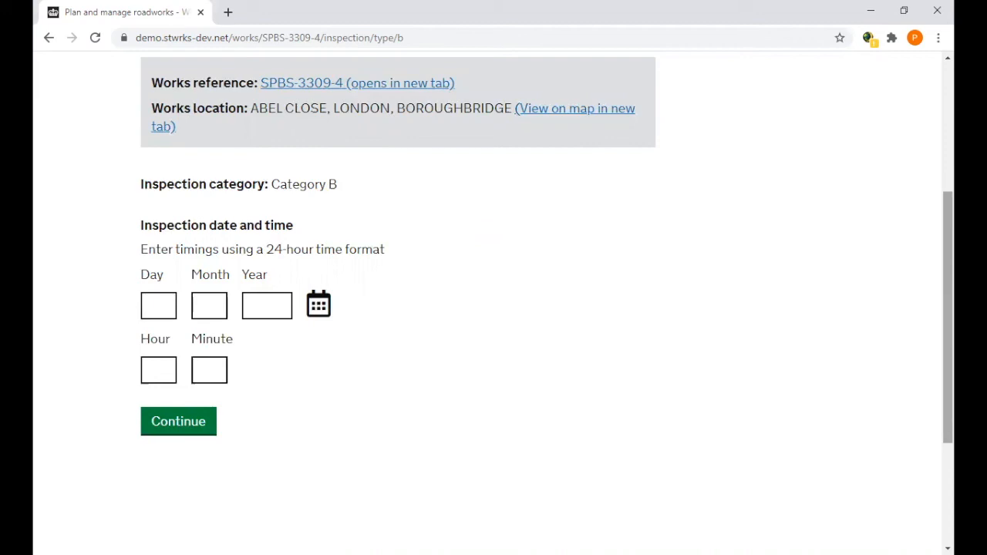
{"action": "scroll", "coordinate": [947, 316], "scroll_direction": "up", "scroll_amount": 3}
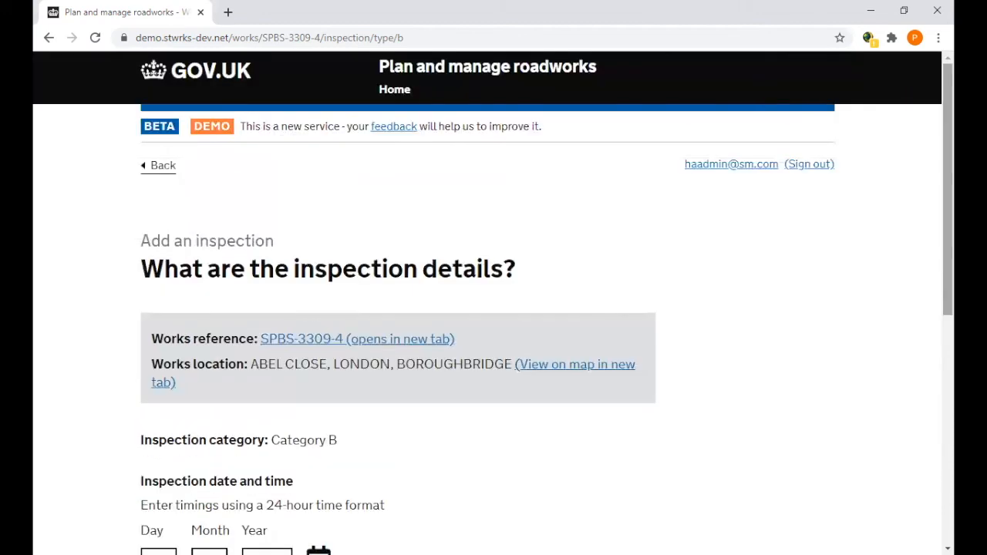
Leave the inspection form for the home dashboard and look through the dashboard's sections.
{"action": "left_click", "coordinate": [397, 91]}
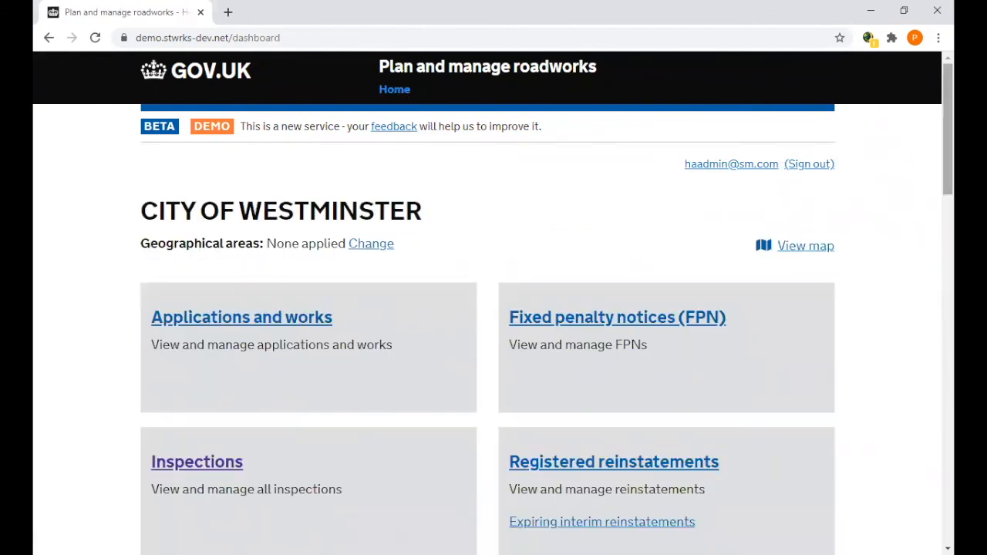
{"action": "scroll", "coordinate": [947, 131], "scroll_direction": "down", "scroll_amount": 4}
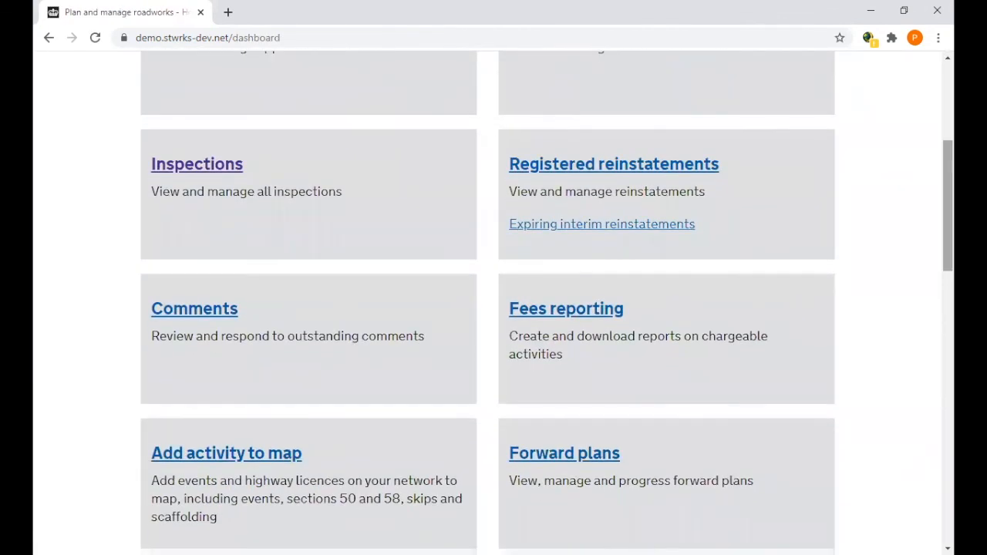